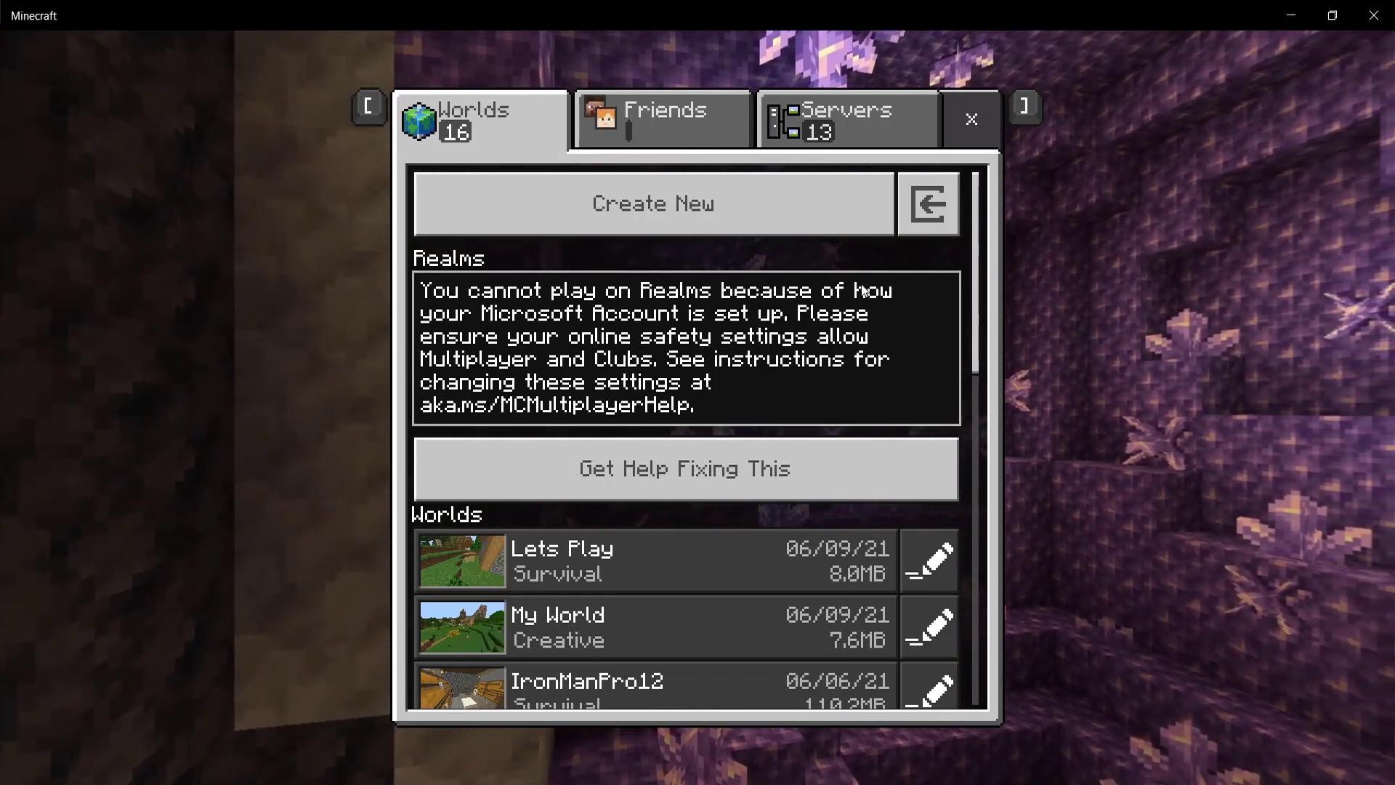
# - Confirm the featured servers list is blocked by the account error, then leave the Play screen
pyautogui.click(836, 117)
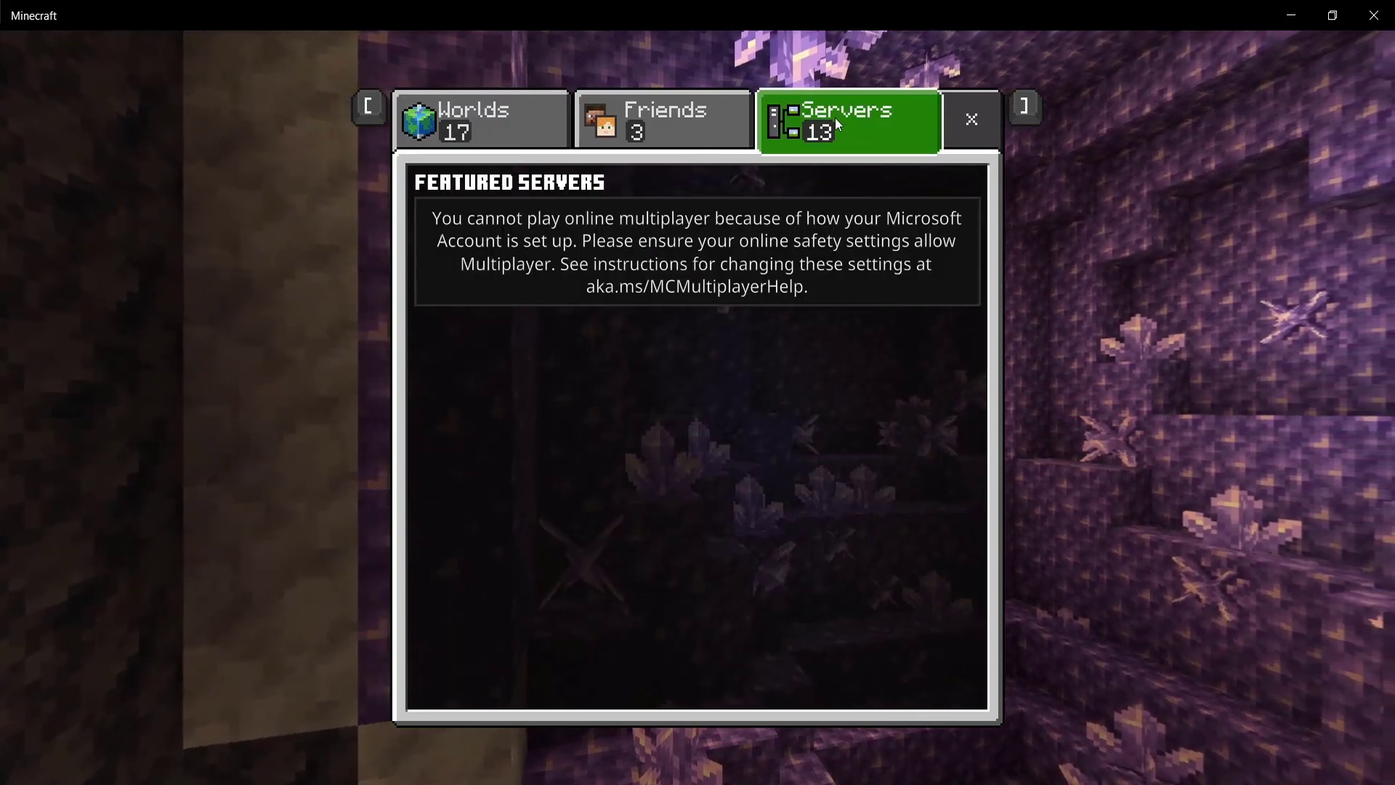
pyautogui.click(970, 118)
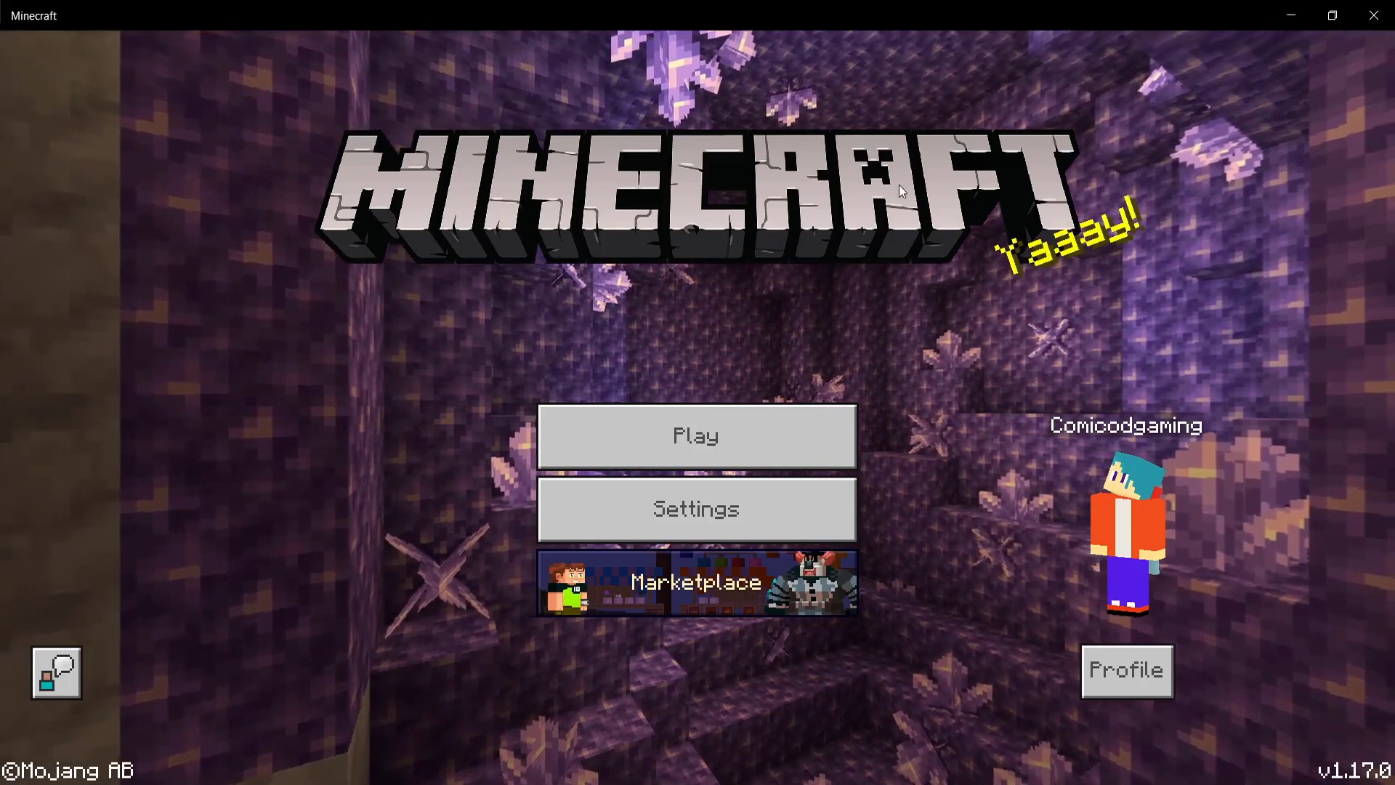
# - Go to Settings > Profile and follow its link to the Xbox Privacy & online safety page
pyautogui.click(794, 509)
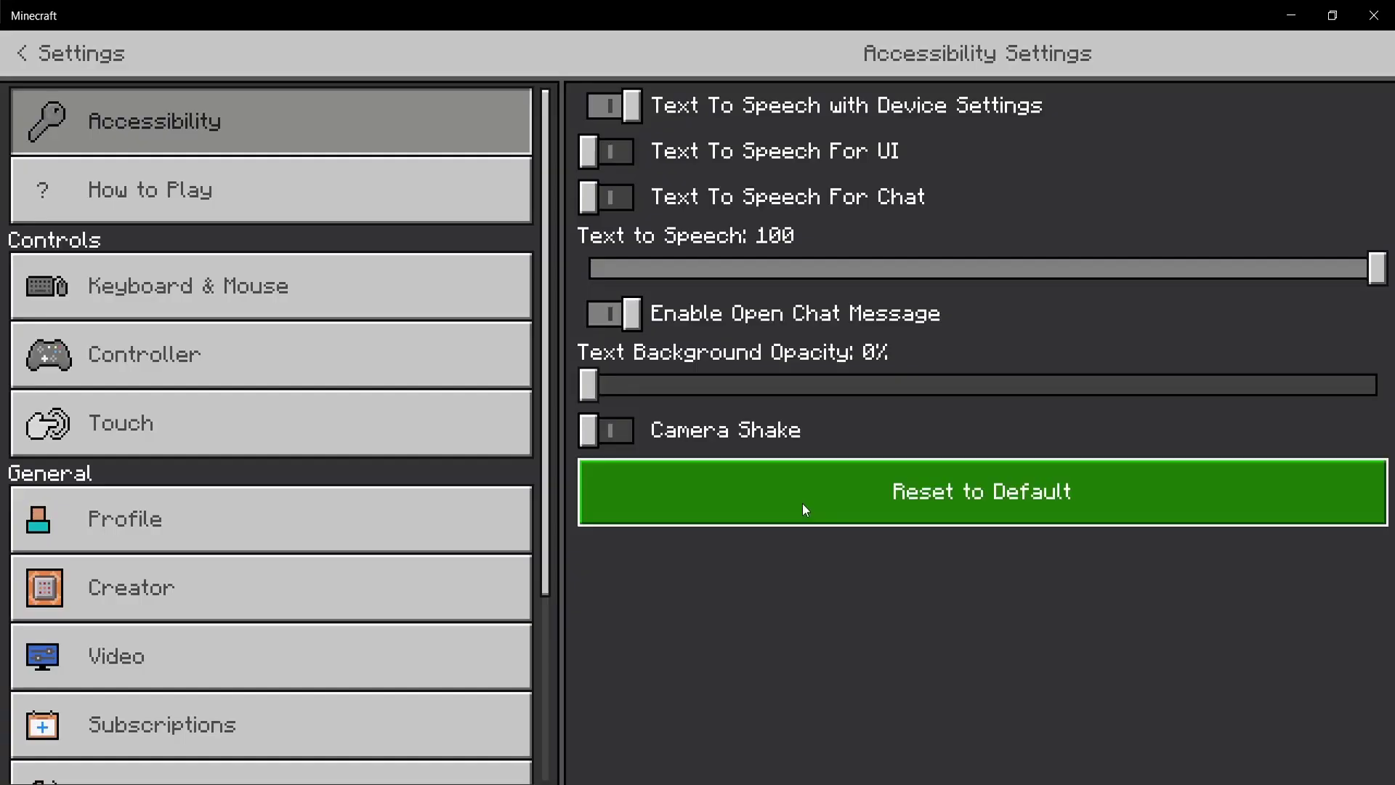
pyautogui.click(336, 505)
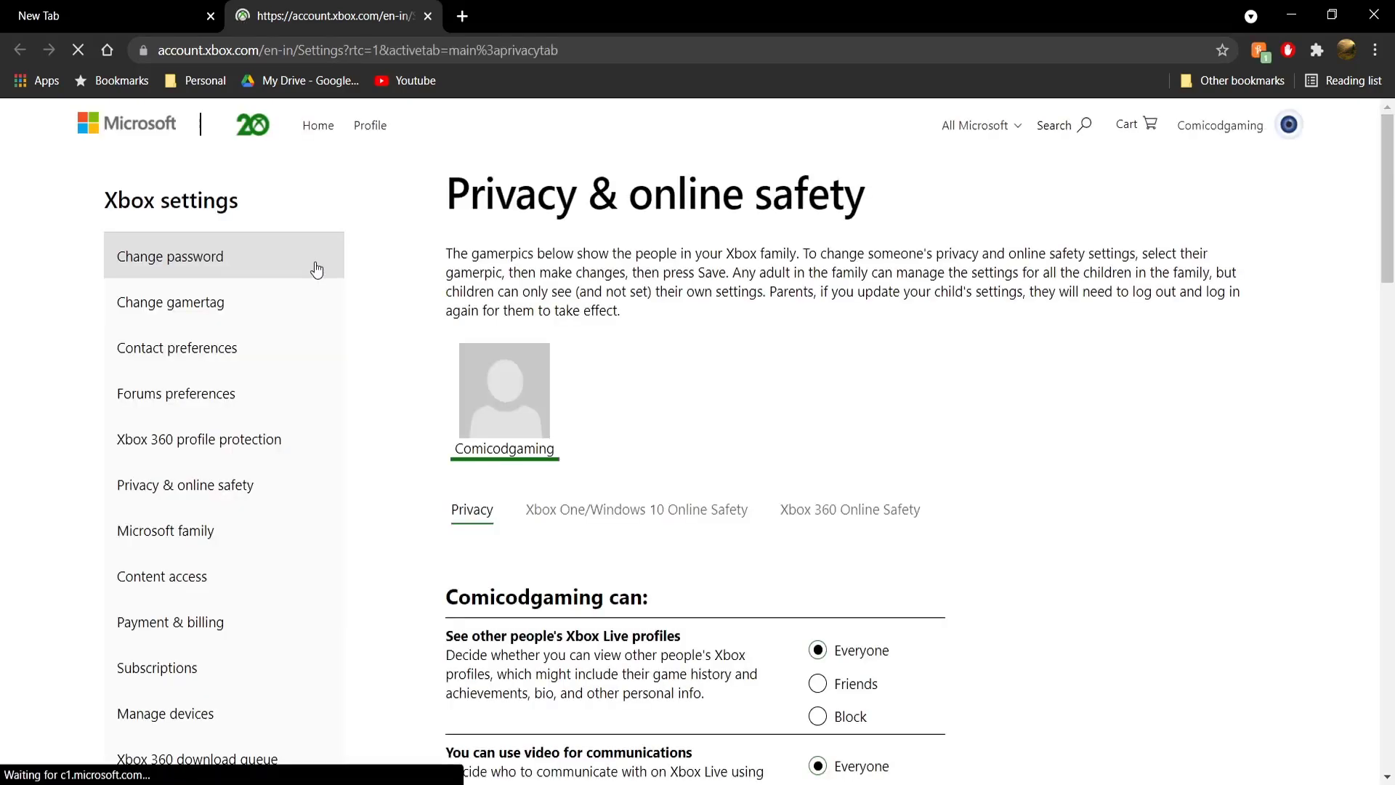
pyautogui.scroll(-2, 697, 435)
pyautogui.scroll(-2, 697, 434)
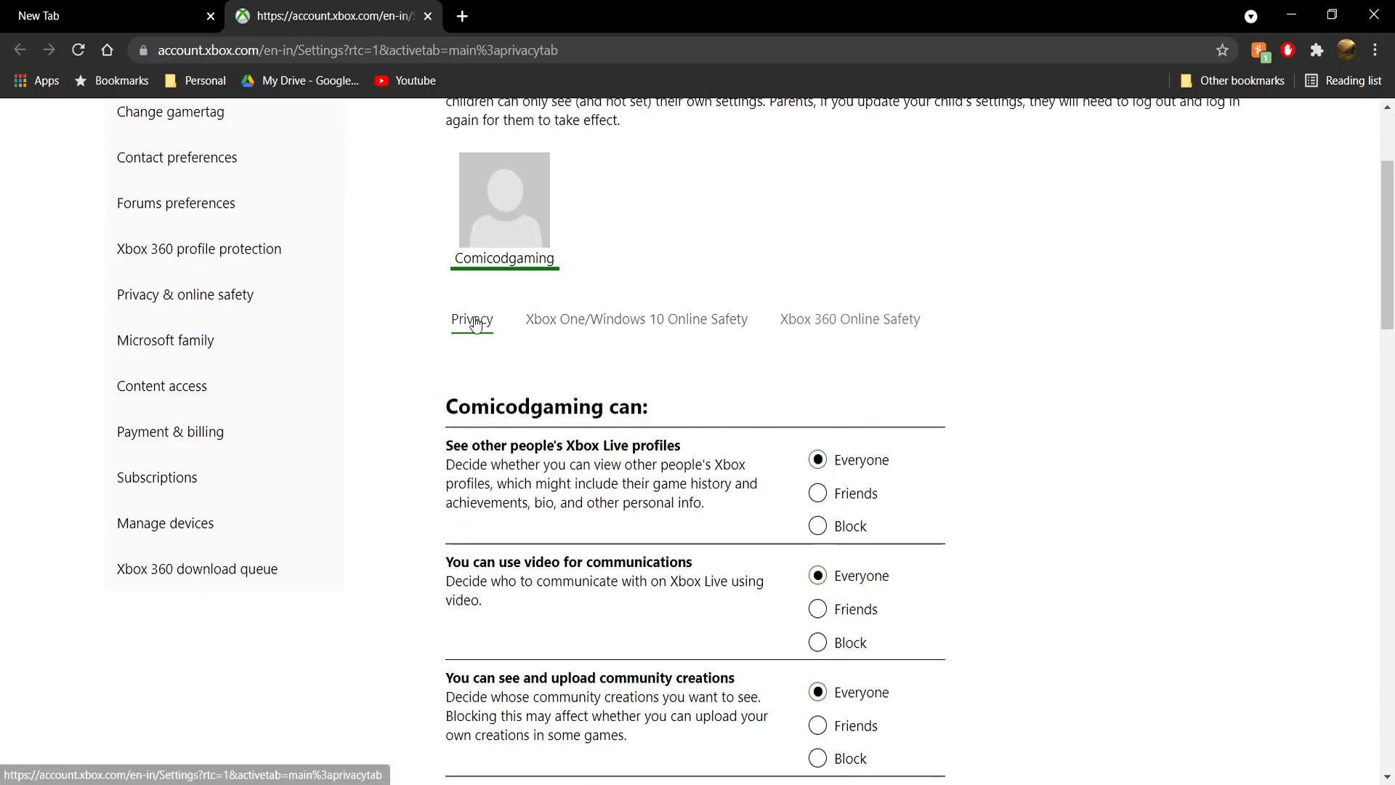
pyautogui.scroll(-4, 894, 365)
pyautogui.scroll(-3, 825, 474)
pyautogui.scroll(-2, 825, 473)
pyautogui.scroll(-3, 825, 473)
pyautogui.scroll(-3, 851, 512)
pyautogui.scroll(-2, 869, 527)
pyautogui.scroll(-3, 870, 527)
pyautogui.scroll(2, 752, 392)
pyautogui.scroll(-1, 752, 393)
pyautogui.scroll(5, 749, 371)
pyautogui.scroll(5, 748, 371)
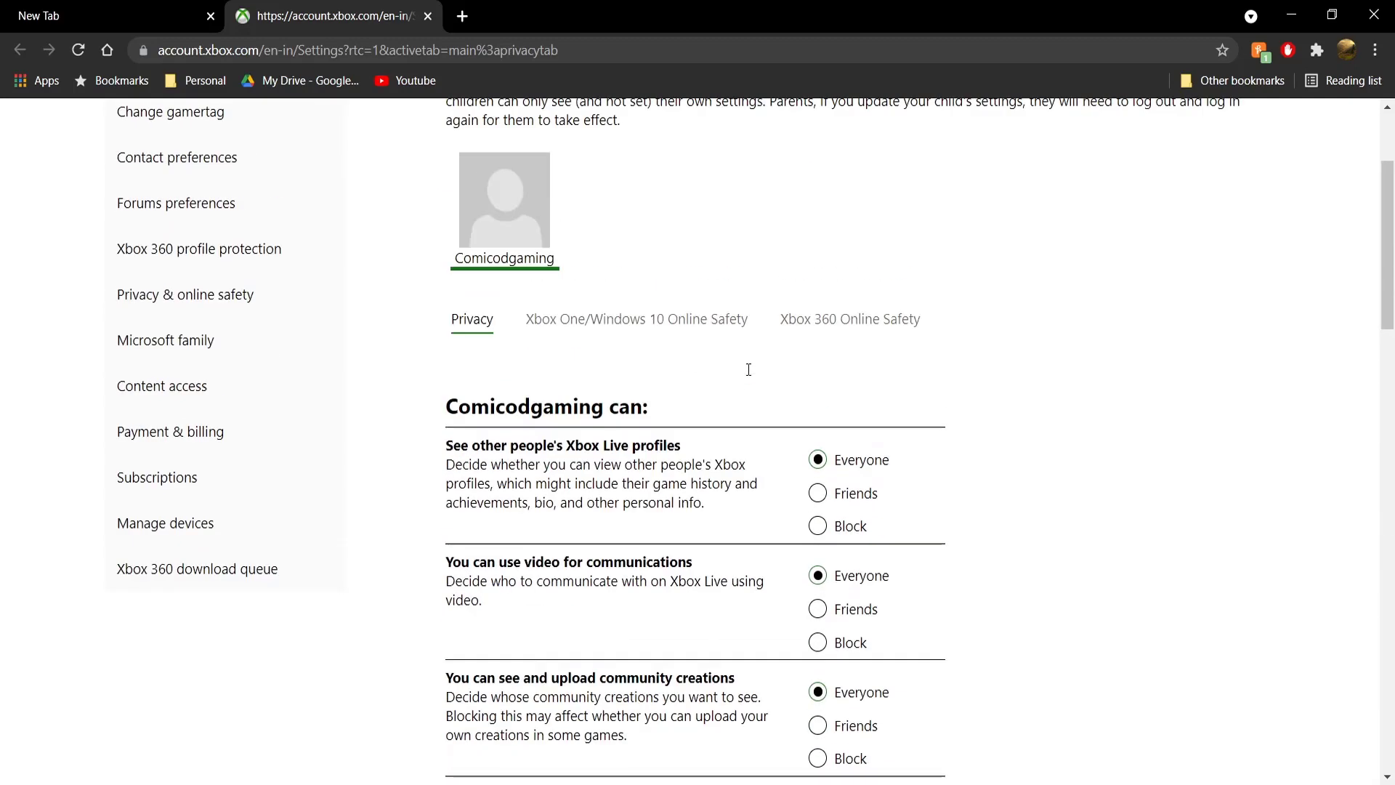
# - Set the Xbox One/Windows 10 online safety options to Allow and submit the changes
pyautogui.click(677, 320)
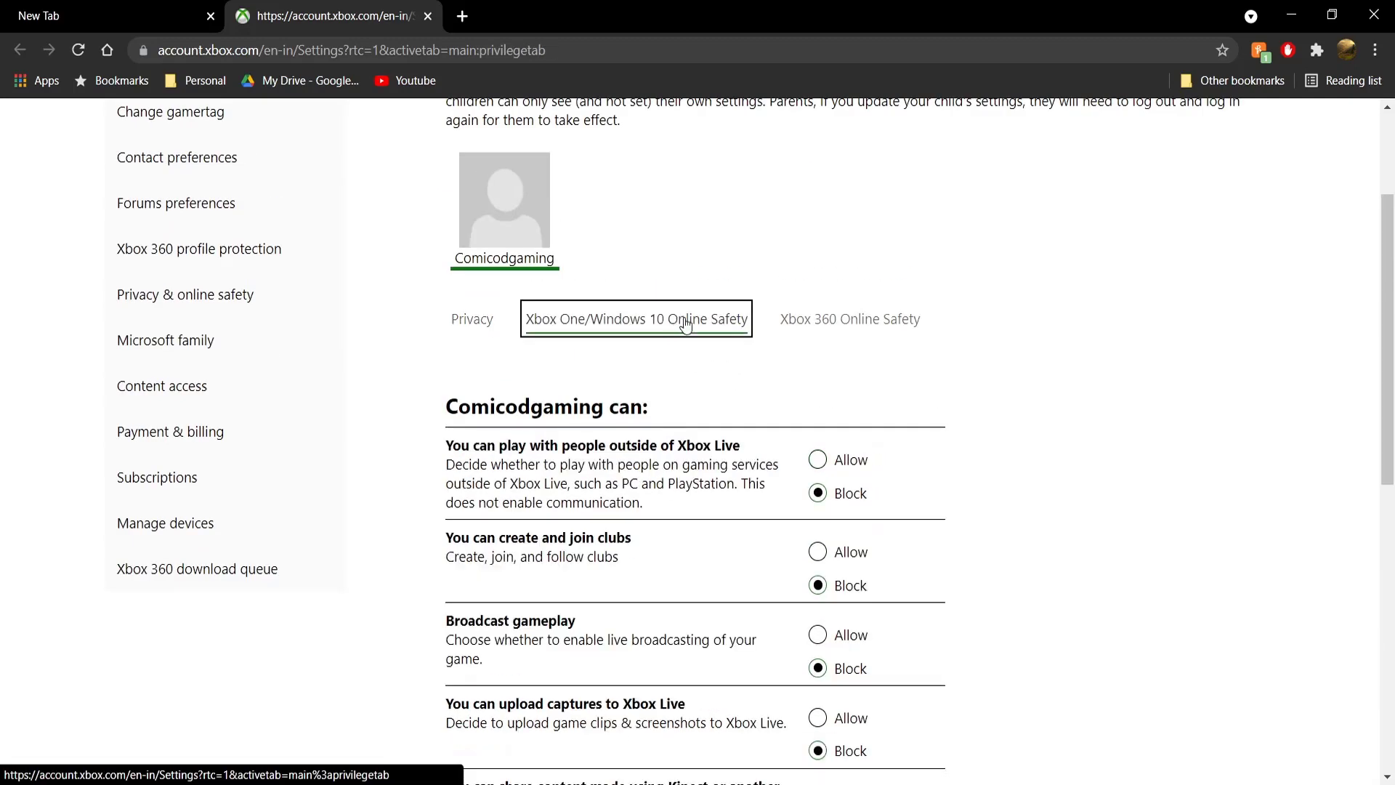
pyautogui.click(817, 459)
pyautogui.scroll(-2, 848, 468)
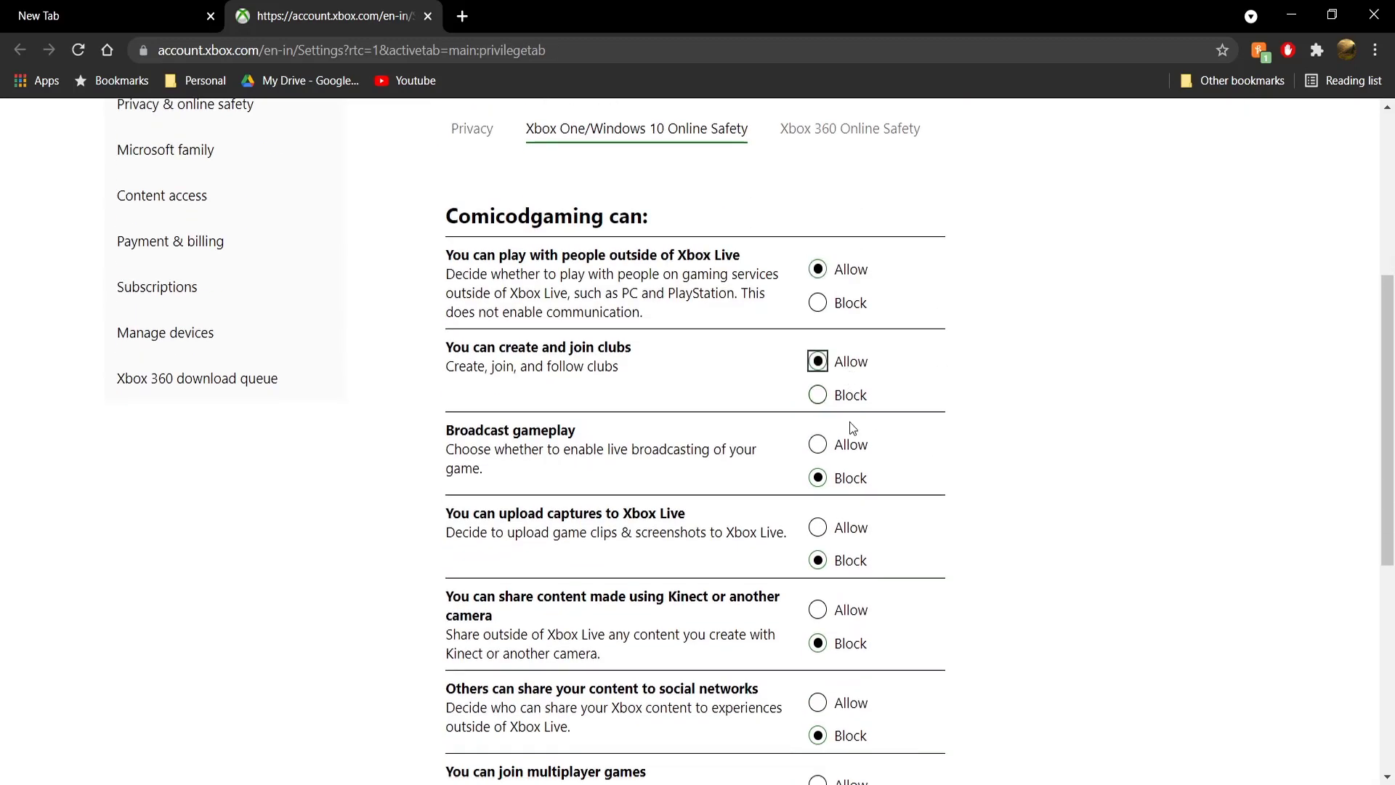
pyautogui.scroll(-2, 879, 442)
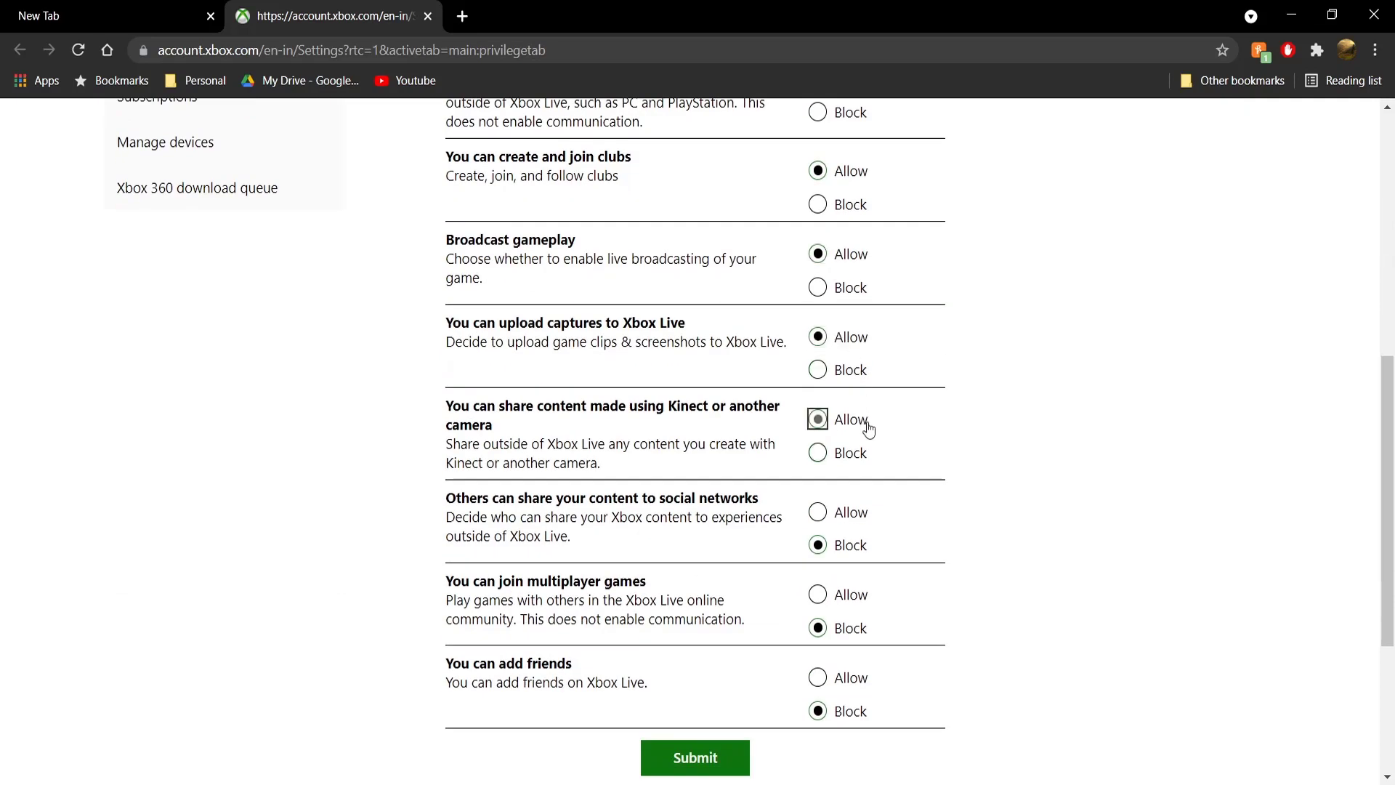
pyautogui.click(703, 756)
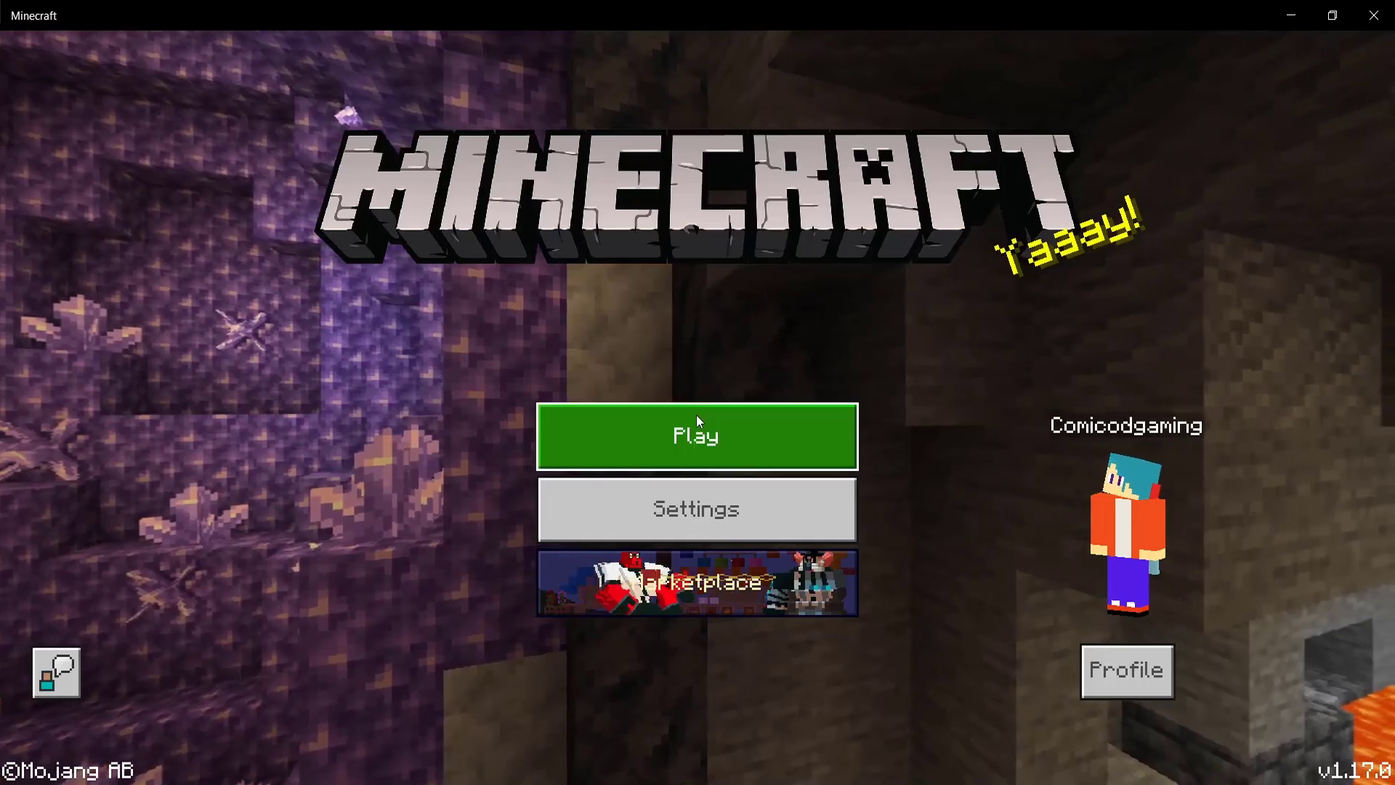
# - Check the Worlds and Friends screens in Minecraft, then close Minecraft
pyautogui.click(697, 416)
pyautogui.click(665, 118)
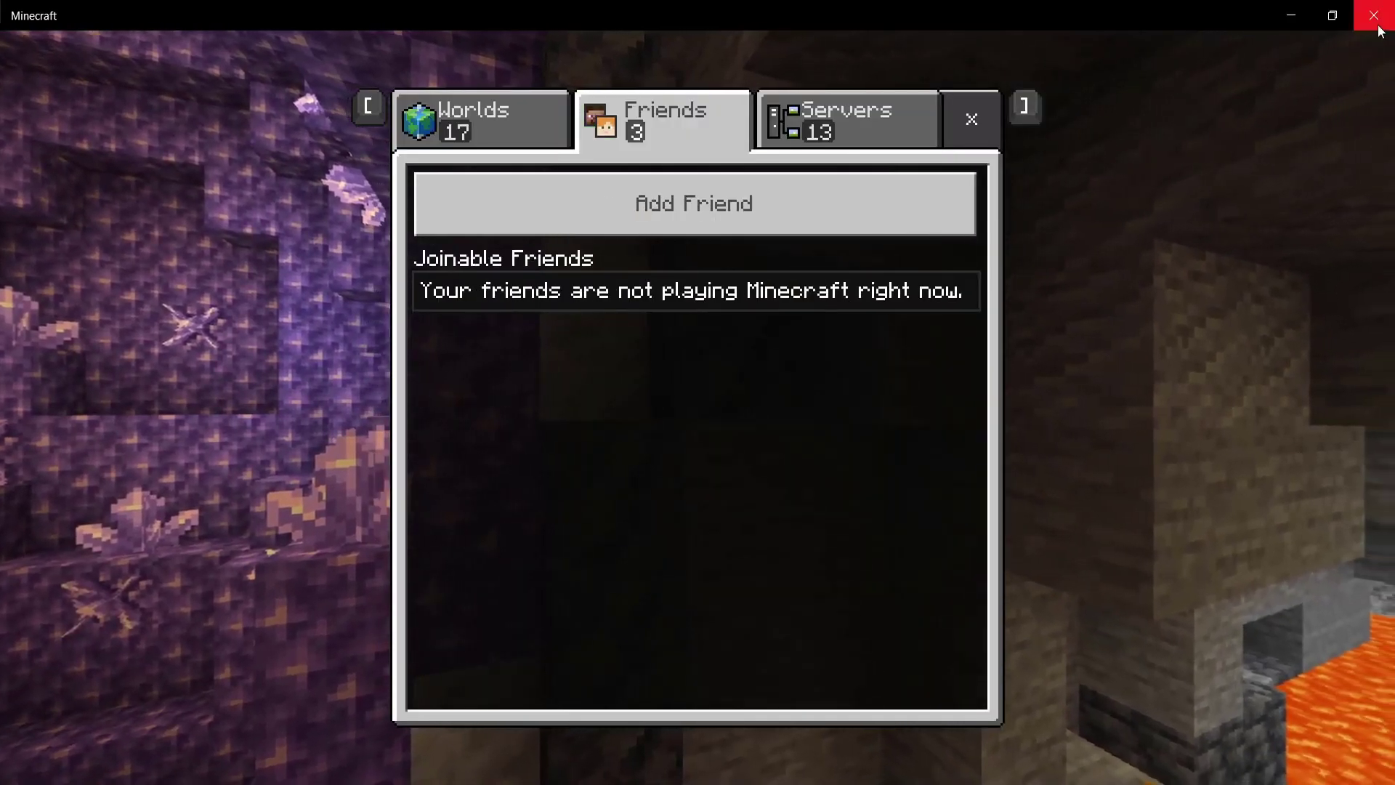
pyautogui.click(1374, 16)
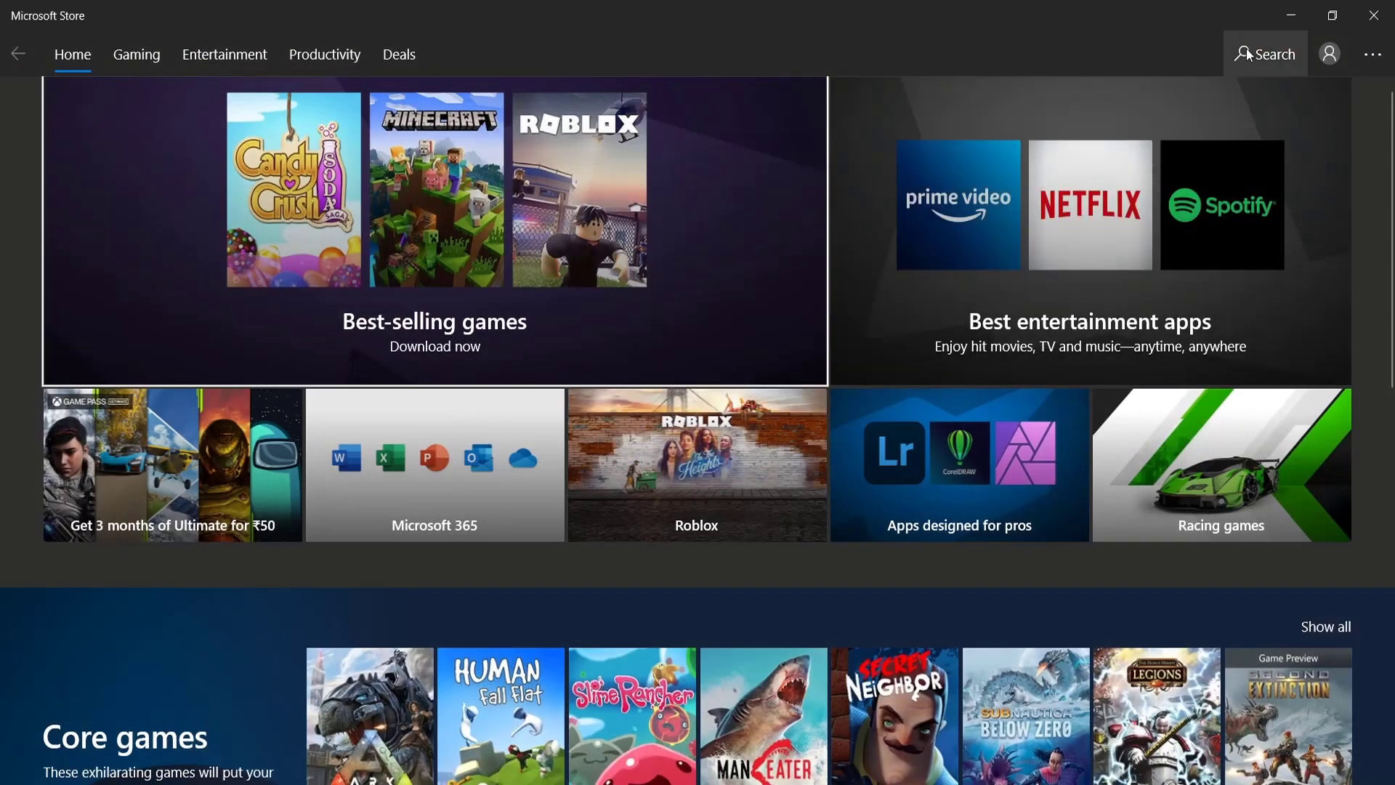
pyautogui.write('xbox')
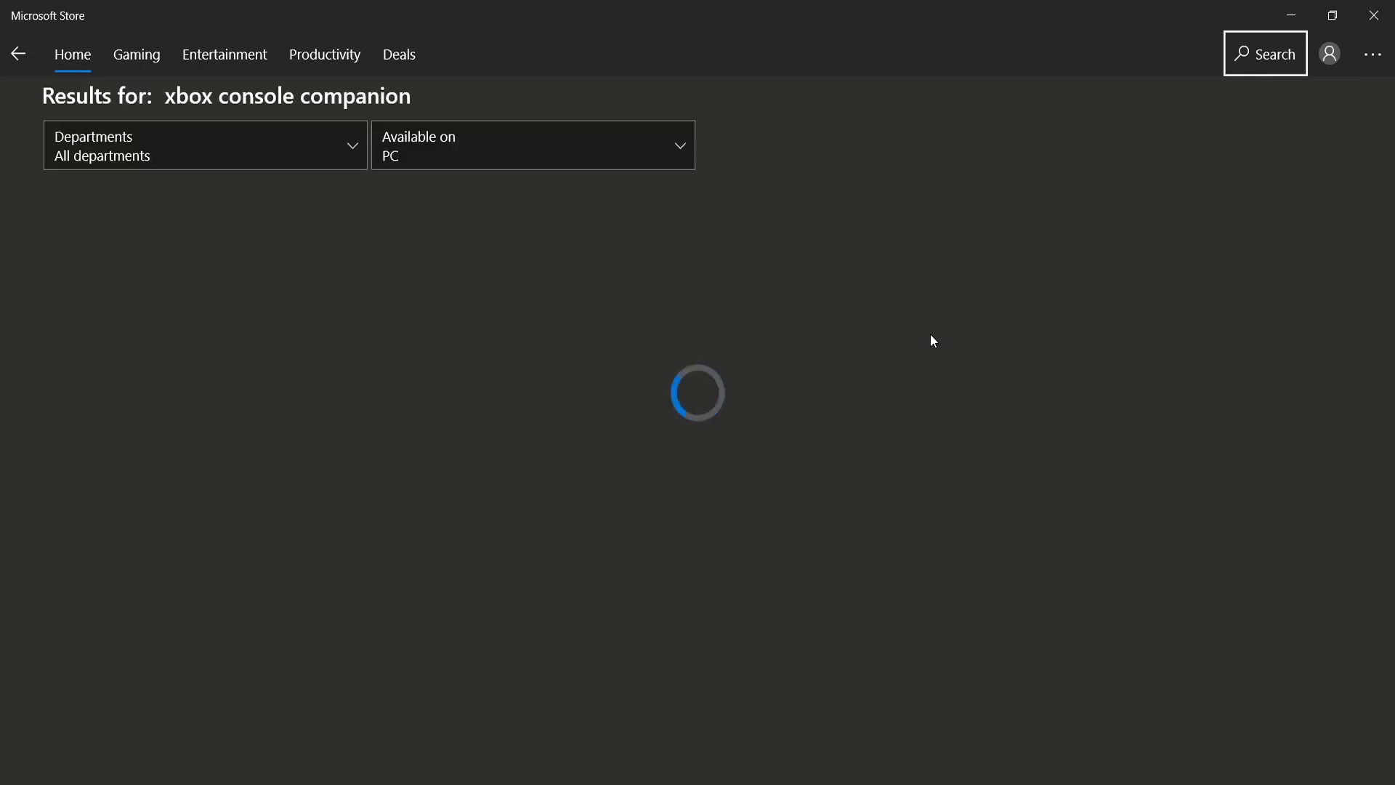
# - Open the Xbox Console Companion store page from the search results
pyautogui.click(99, 383)
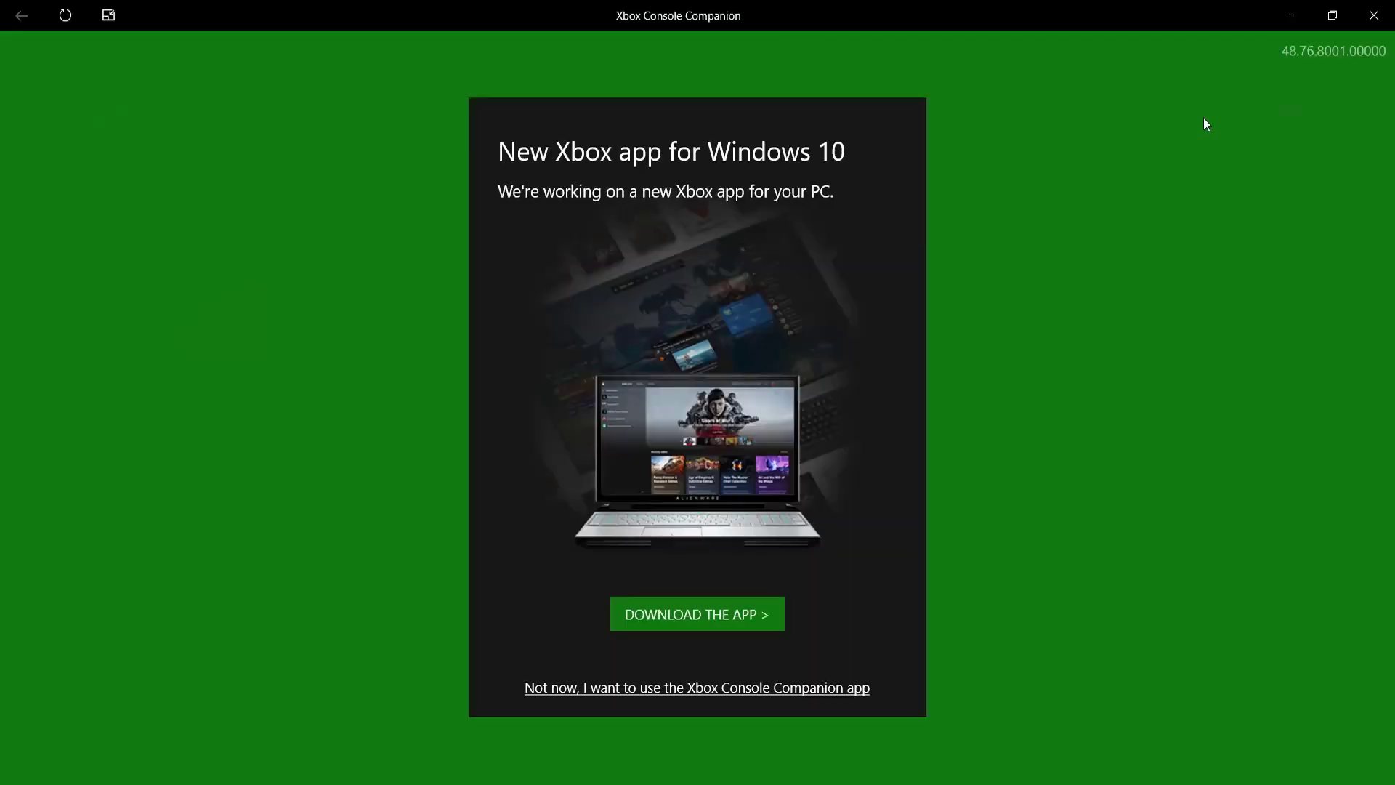
# - Skip the new Xbox app offer and sign in to Xbox Live with LET'S PLAY
pyautogui.click(780, 688)
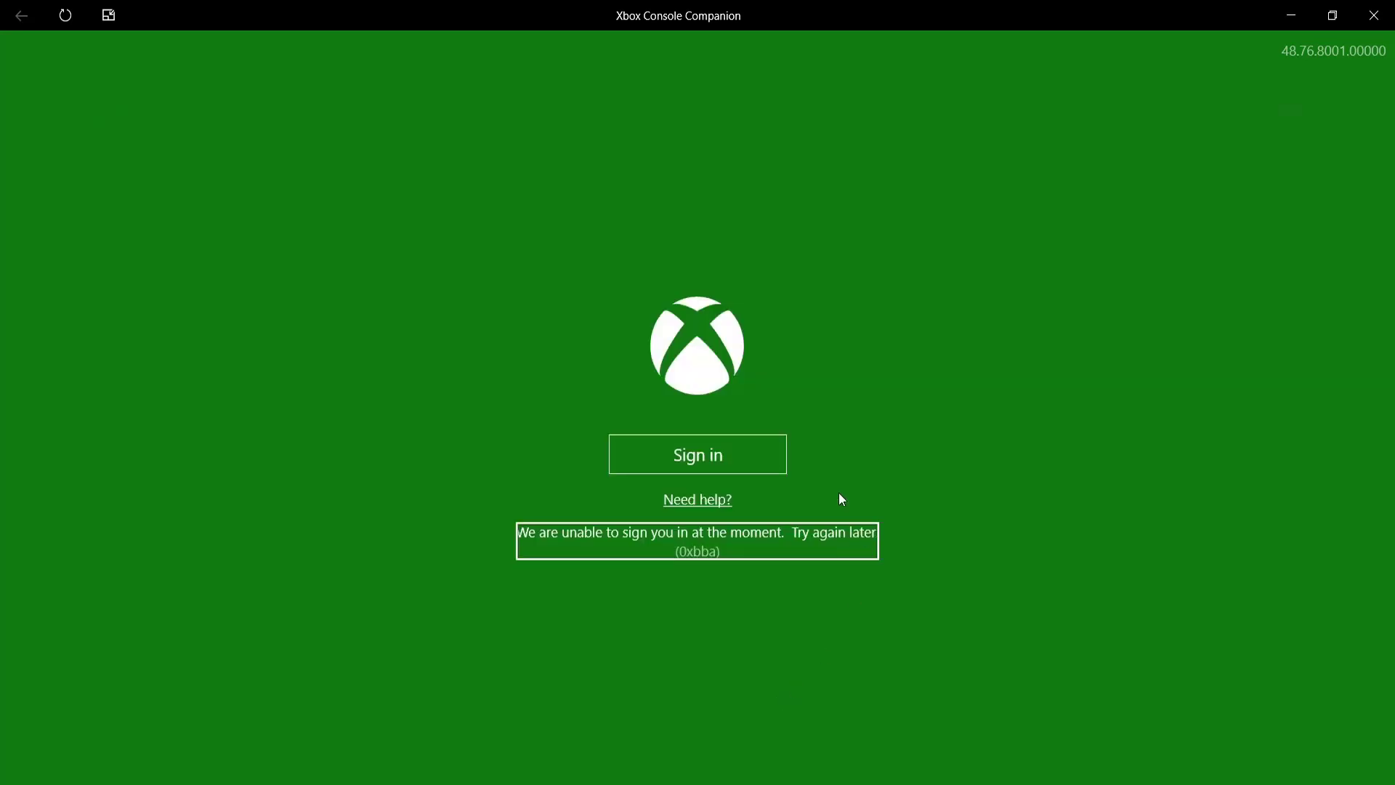
pyautogui.click(770, 439)
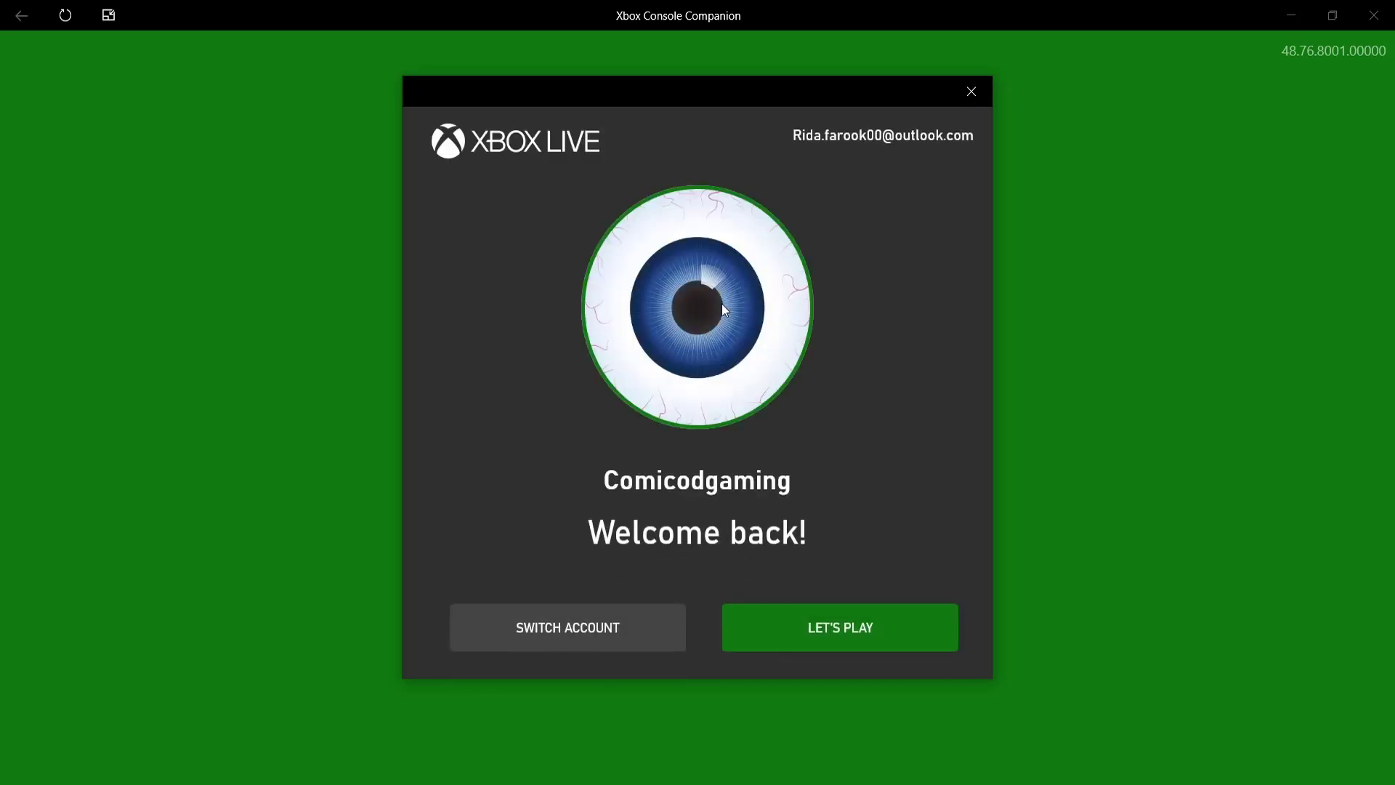
pyautogui.click(866, 627)
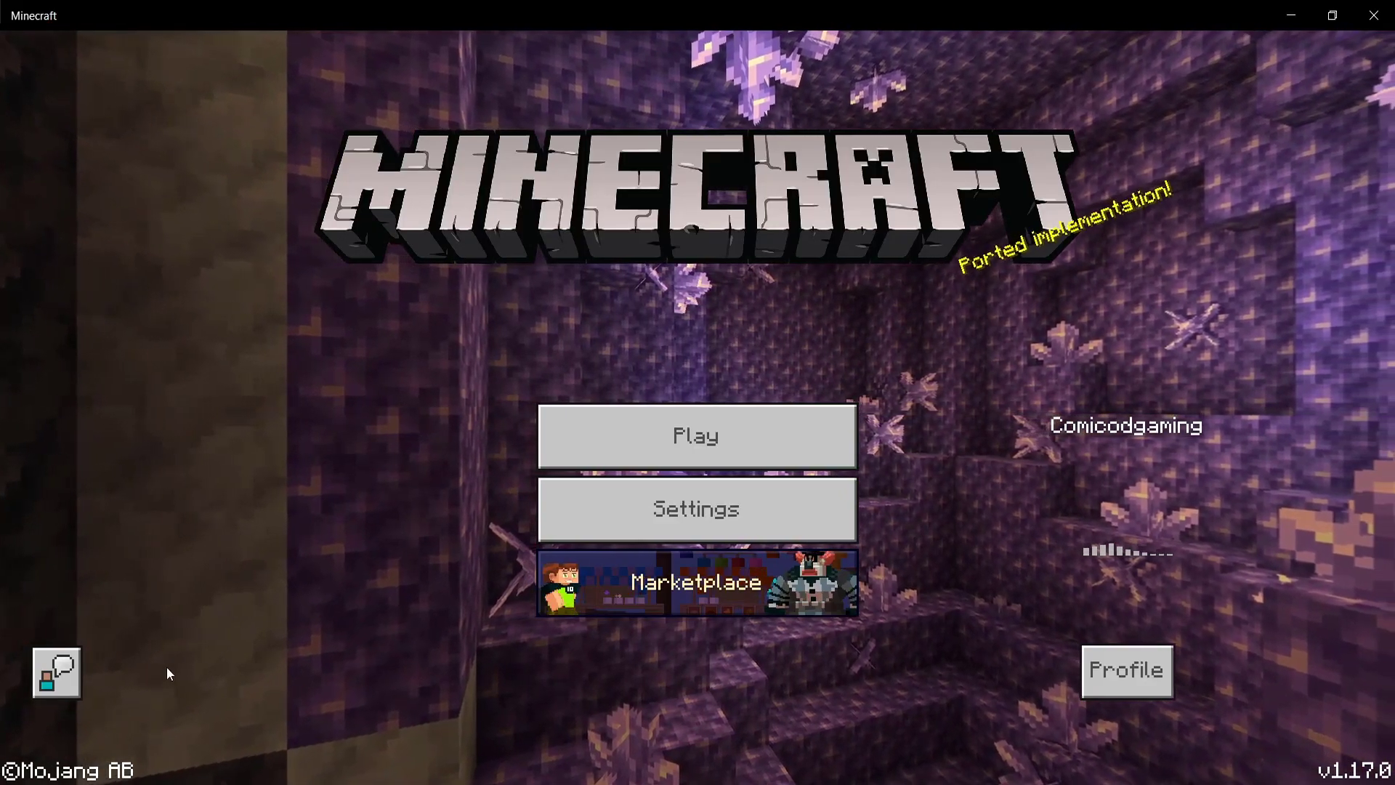
# - Verify Realms and friends' realms now load, and open the featured servers list
pyautogui.click(696, 435)
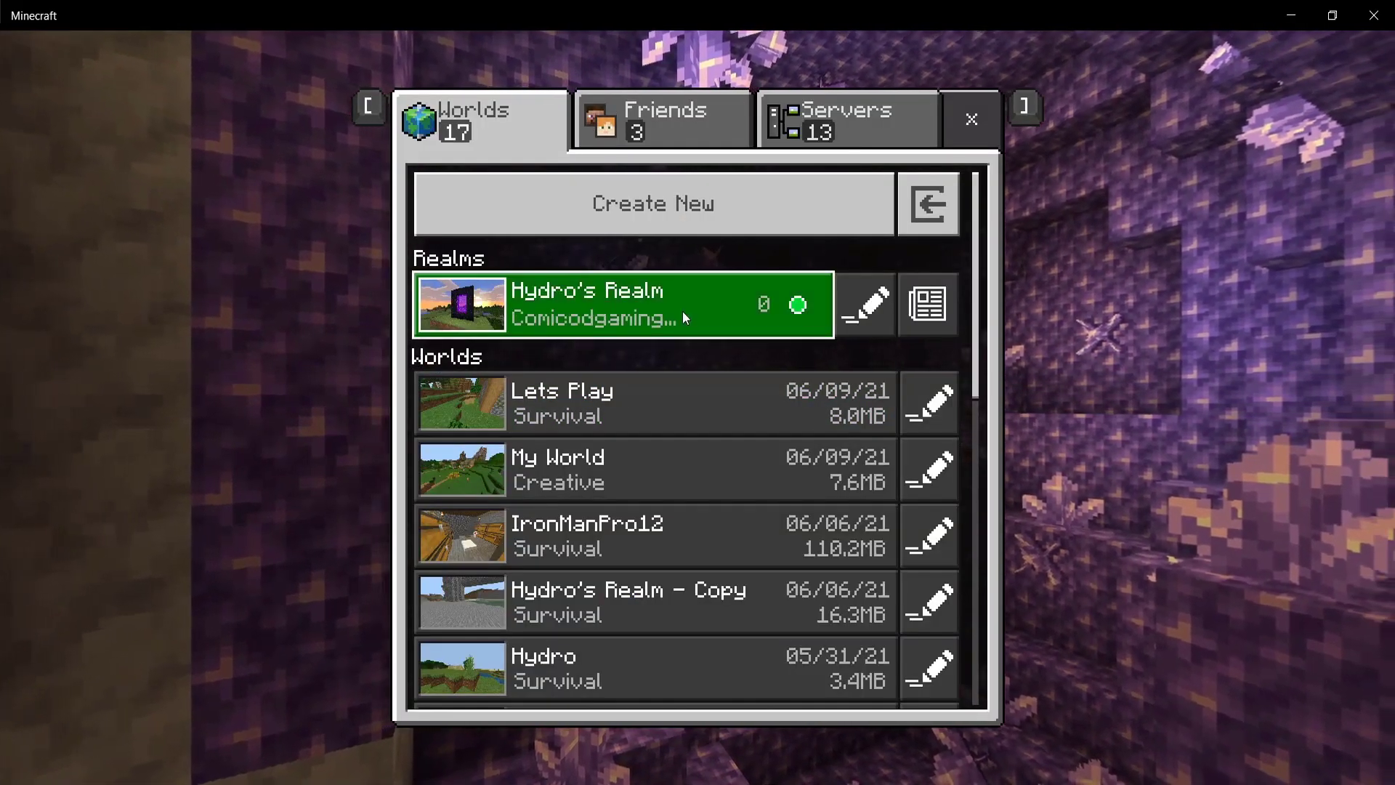
pyautogui.click(704, 117)
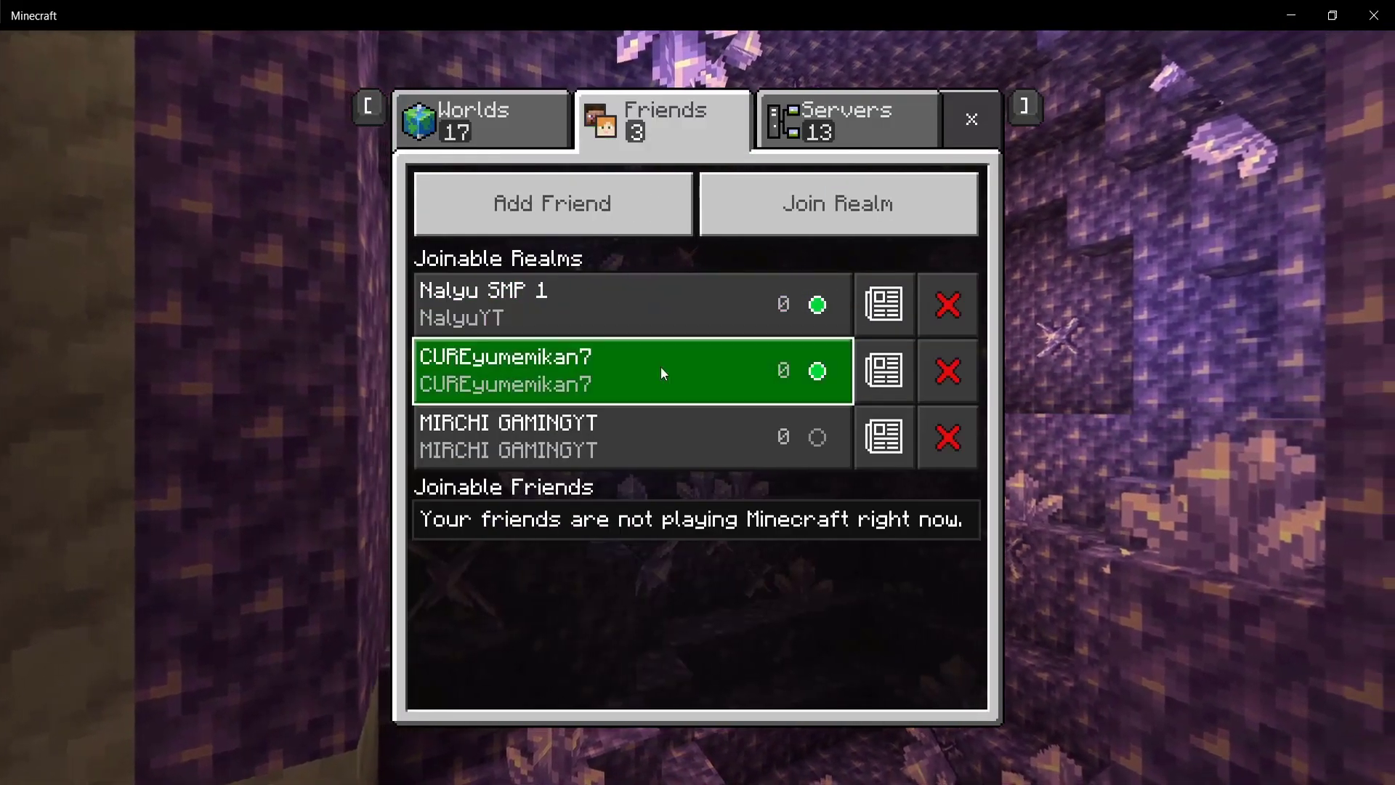
pyautogui.click(857, 122)
pyautogui.scroll(-2, 591, 351)
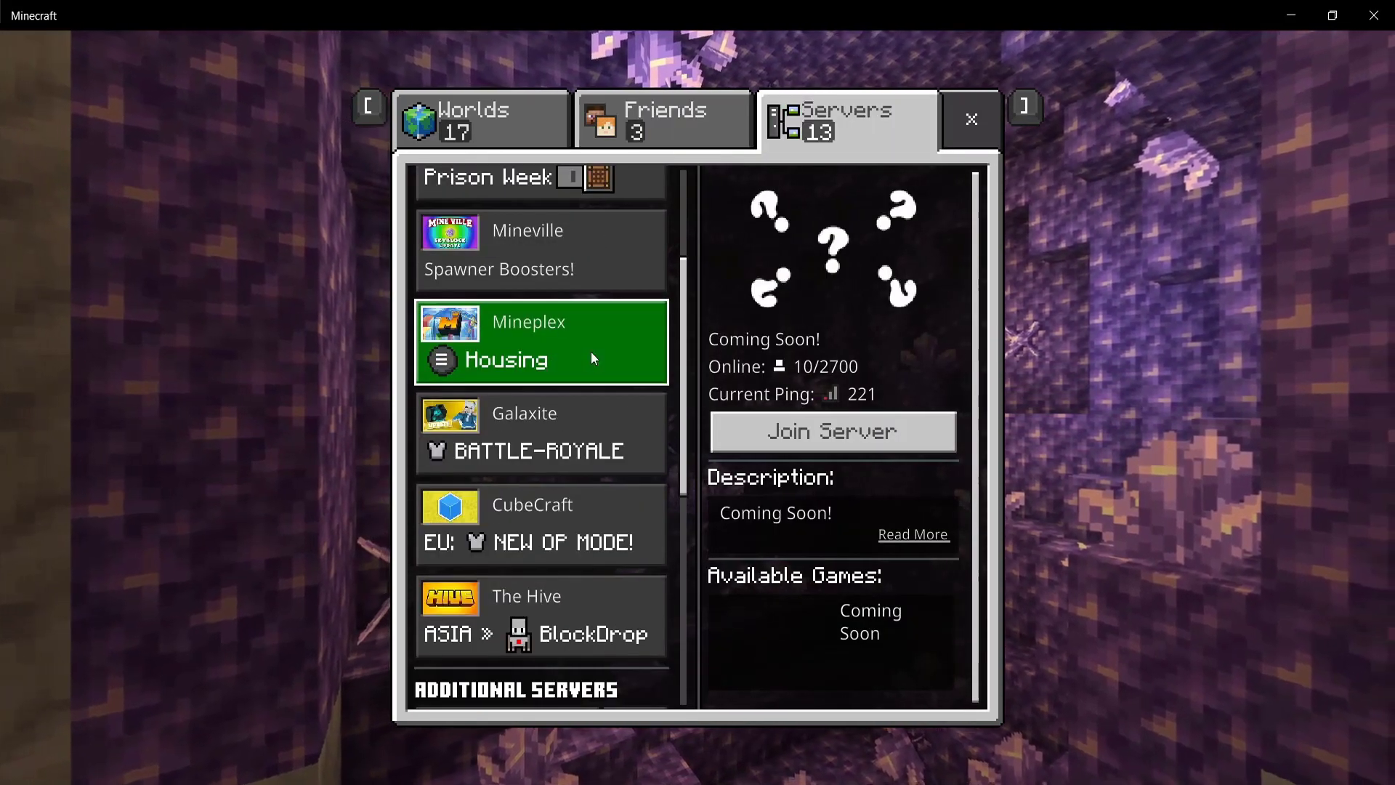
pyautogui.scroll(2, 591, 352)
pyautogui.scroll(-1, 543, 407)
pyautogui.scroll(-3, 542, 407)
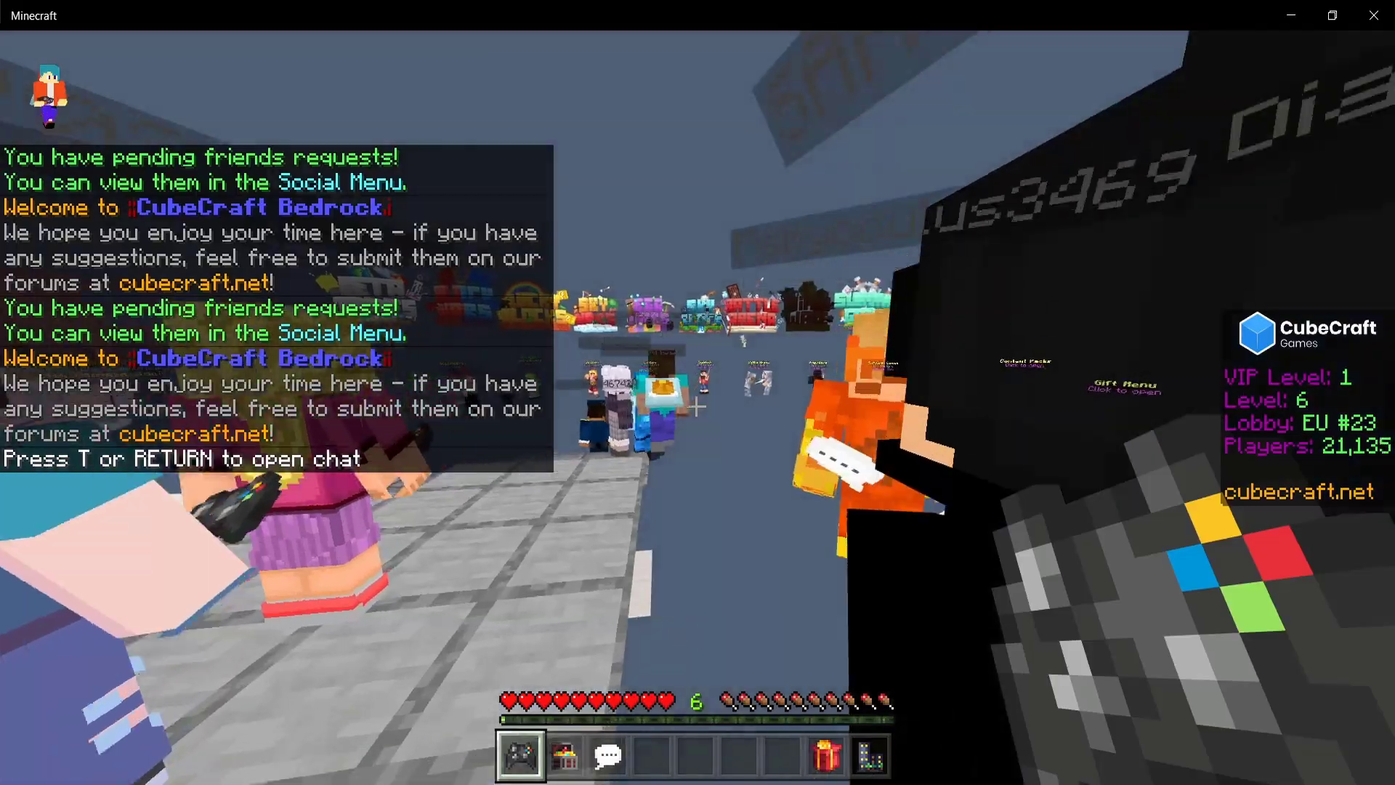
pyautogui.scroll(-3, 698, 393)
# - Walk through the CubeCraft lobby toward the GAMES building and switch camera perspective
pyautogui.press('w')
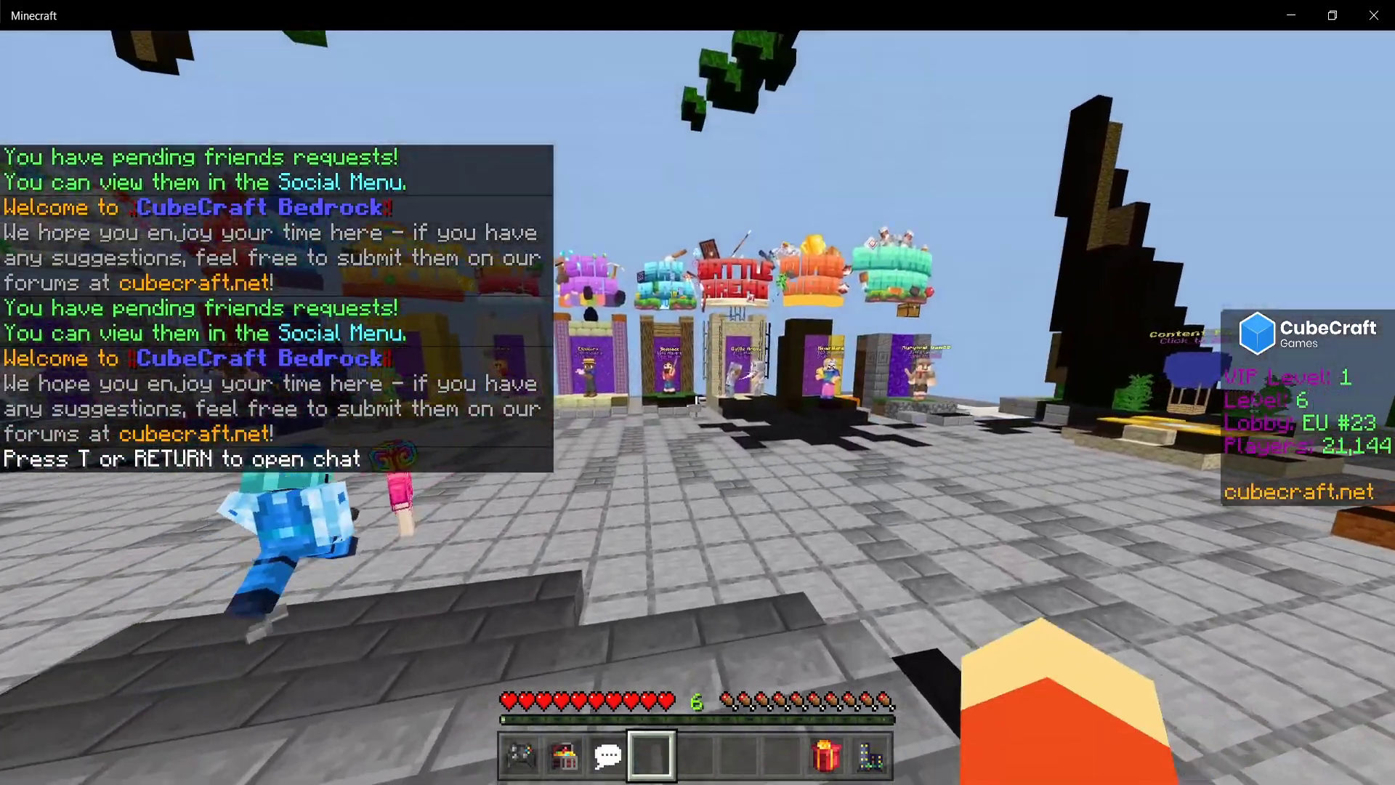
pyautogui.press('w')
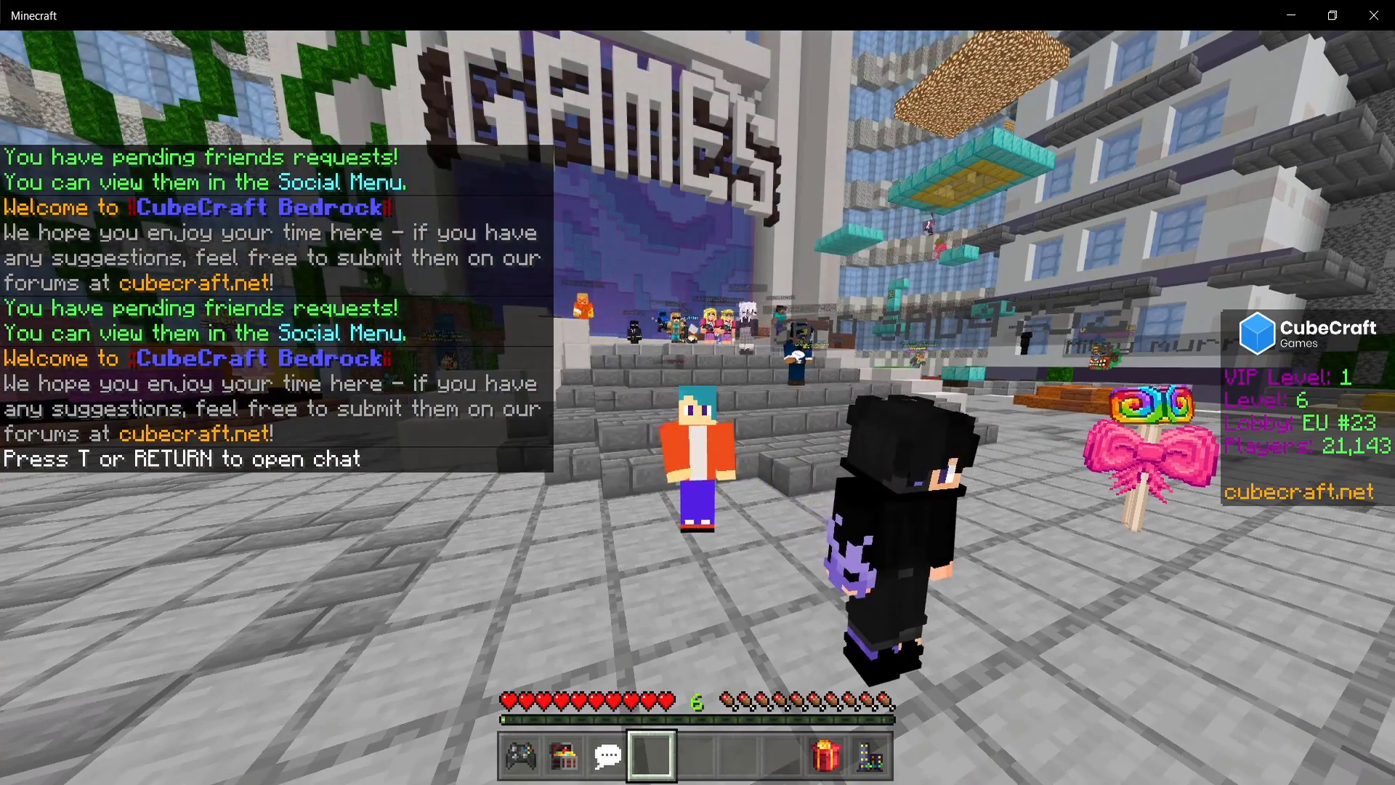
pyautogui.press('F5')
pyautogui.press('F5')
pyautogui.press('F5')
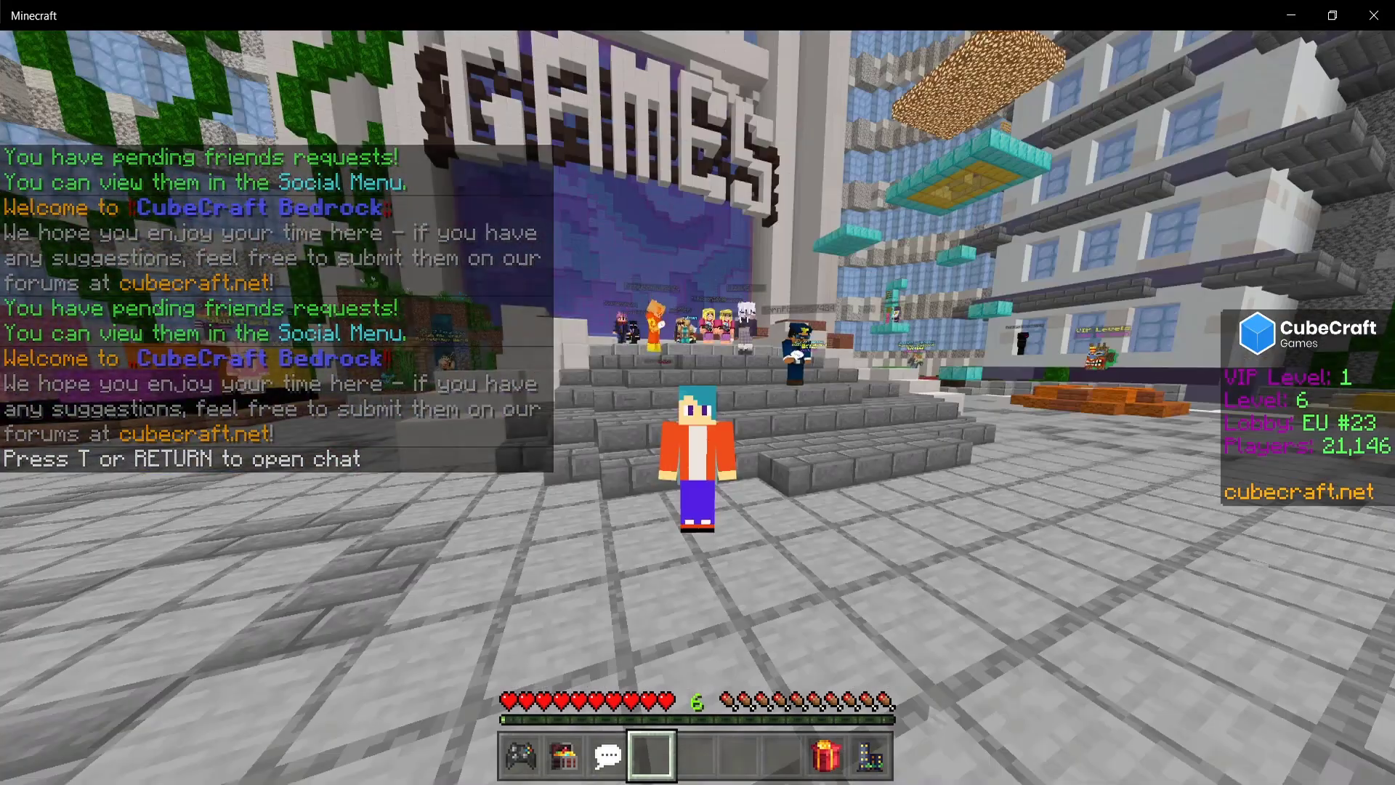